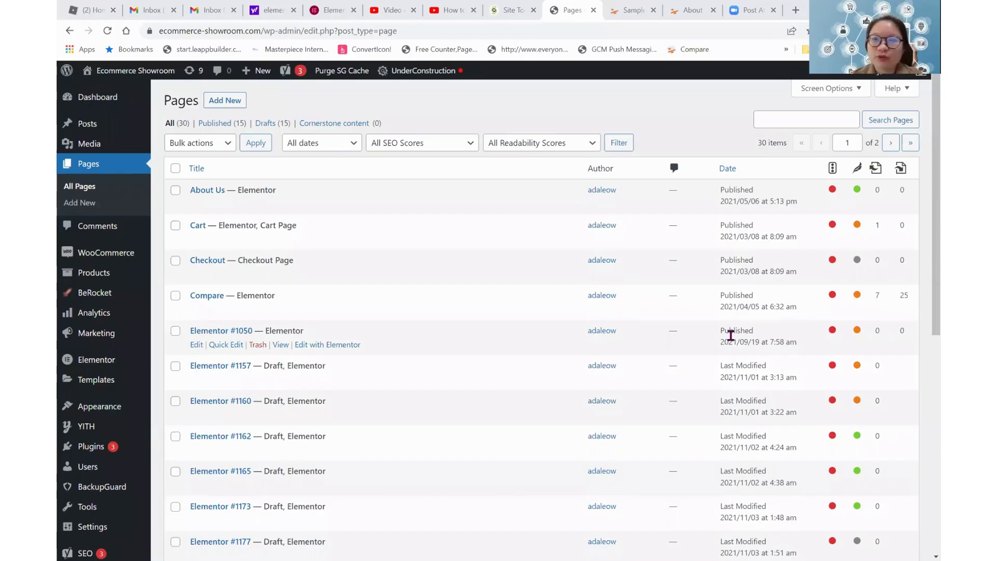
Step: Add a new page and view the page template options available for it
{"action": "left_click", "coordinate": [234, 107]}
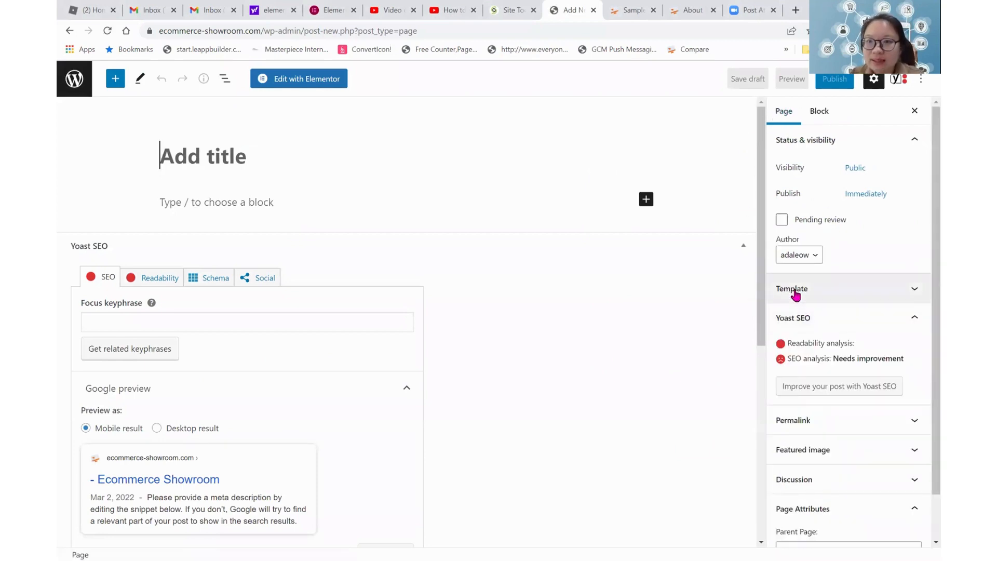
{"action": "left_click", "coordinate": [917, 290]}
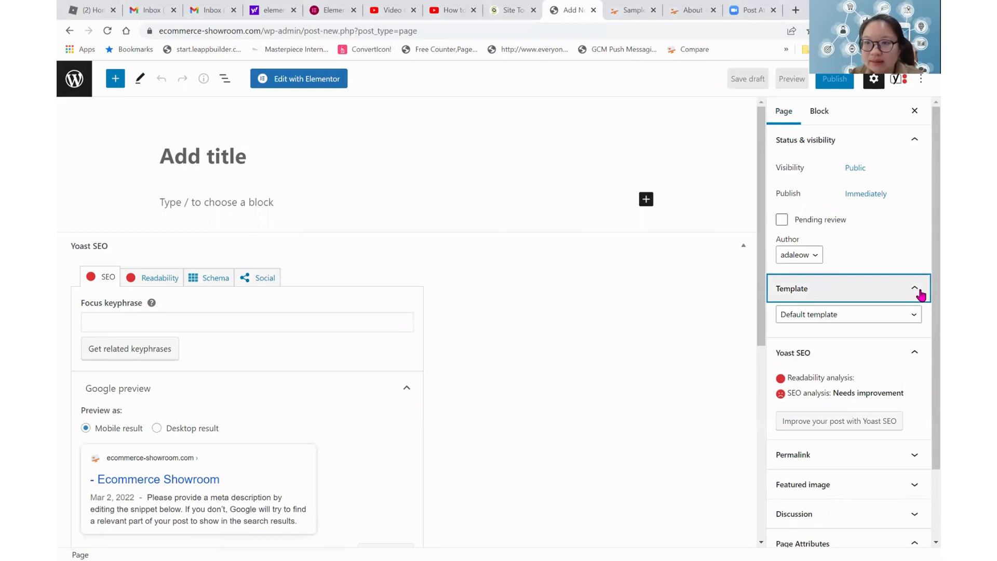
{"action": "left_click", "coordinate": [919, 293]}
{"action": "left_click", "coordinate": [919, 292]}
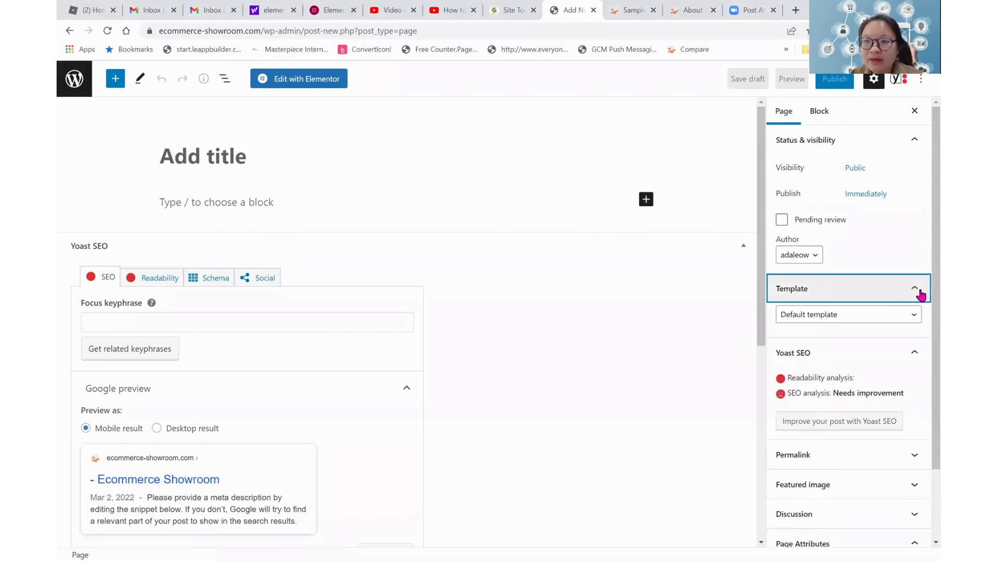
{"action": "left_click", "coordinate": [890, 318]}
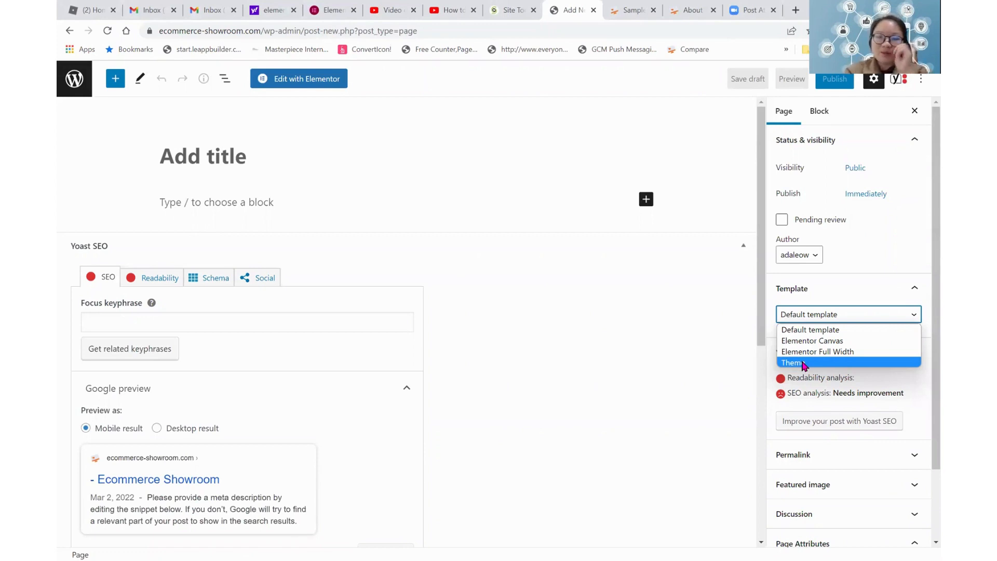
Step: Title the page "Template Page Sample" and enter the body text "This is a sample page."
{"action": "left_click", "coordinate": [247, 152]}
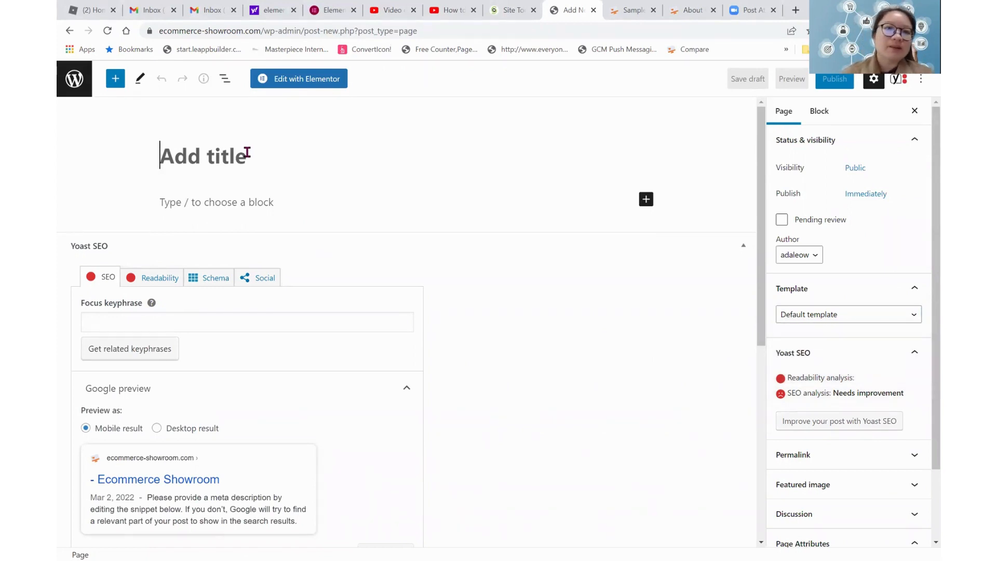
{"action": "type", "text": "Template Pag"}
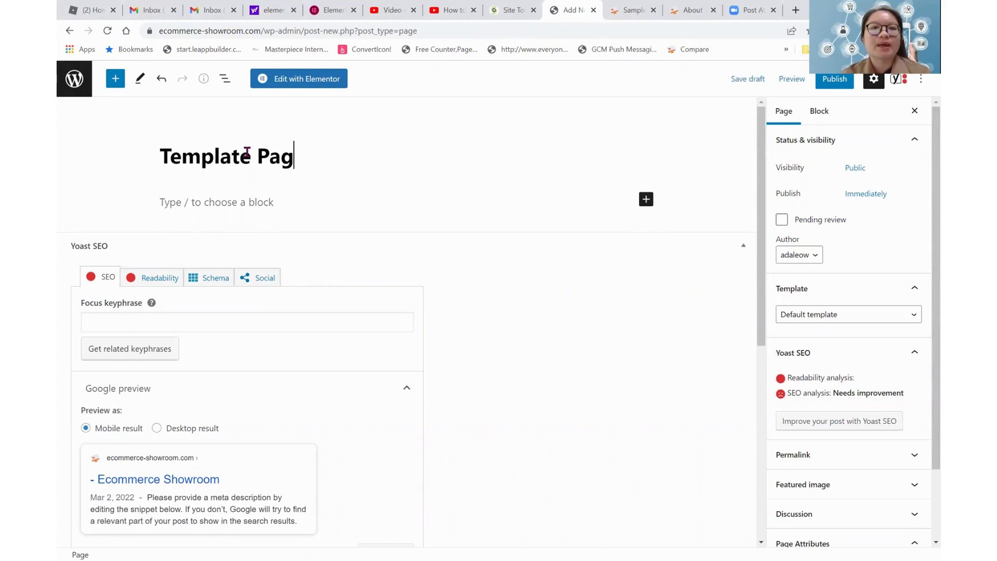
{"action": "type", "text": "e Sample"}
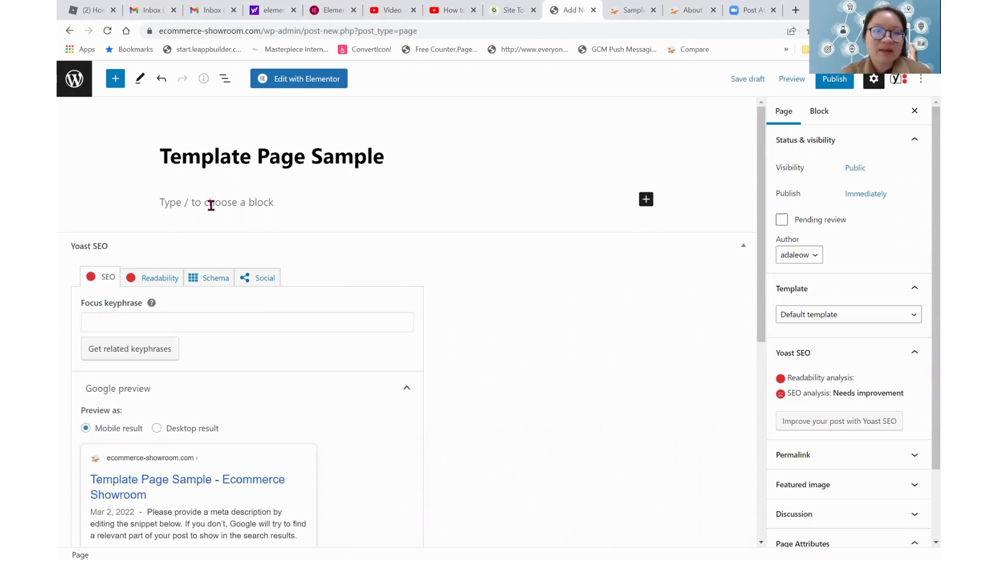
{"action": "left_click", "coordinate": [211, 202]}
{"action": "type", "text": "Thisi"}
{"action": "key", "text": "BackSpace"}
{"action": "key", "text": "BackSpace"}
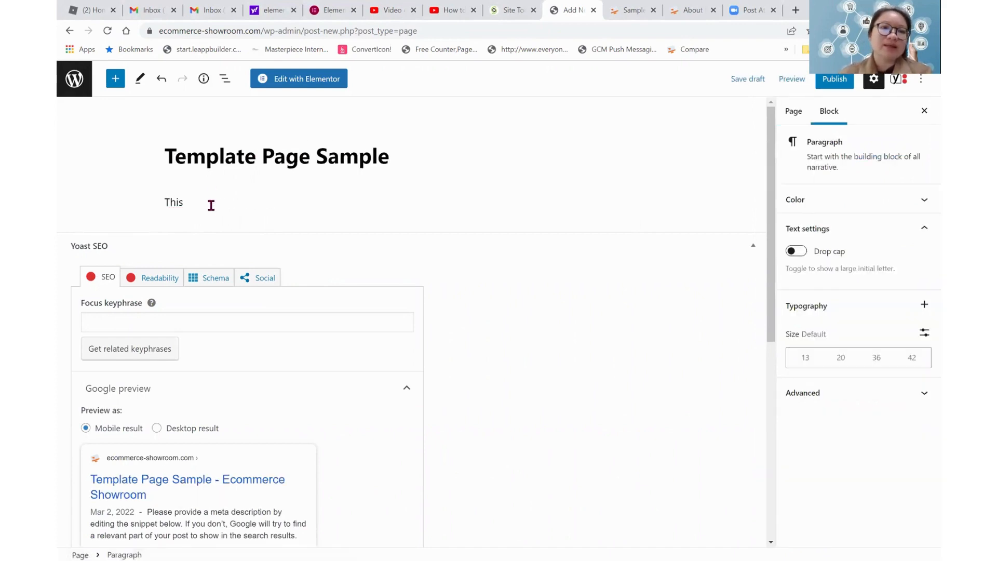
{"action": "type", "text": "is a sample page."}
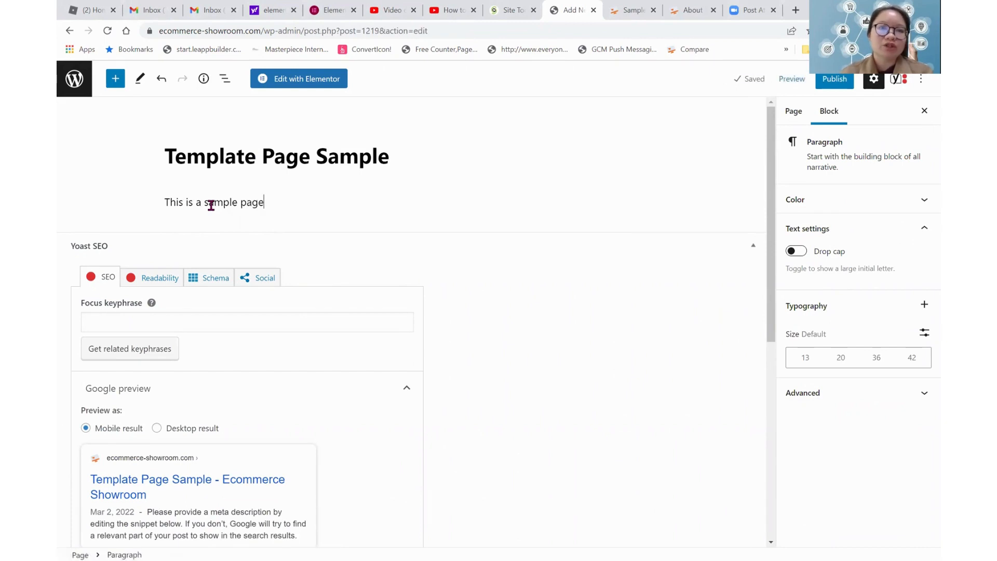
Step: Publish the new page with public visibility
{"action": "left_click", "coordinate": [785, 116]}
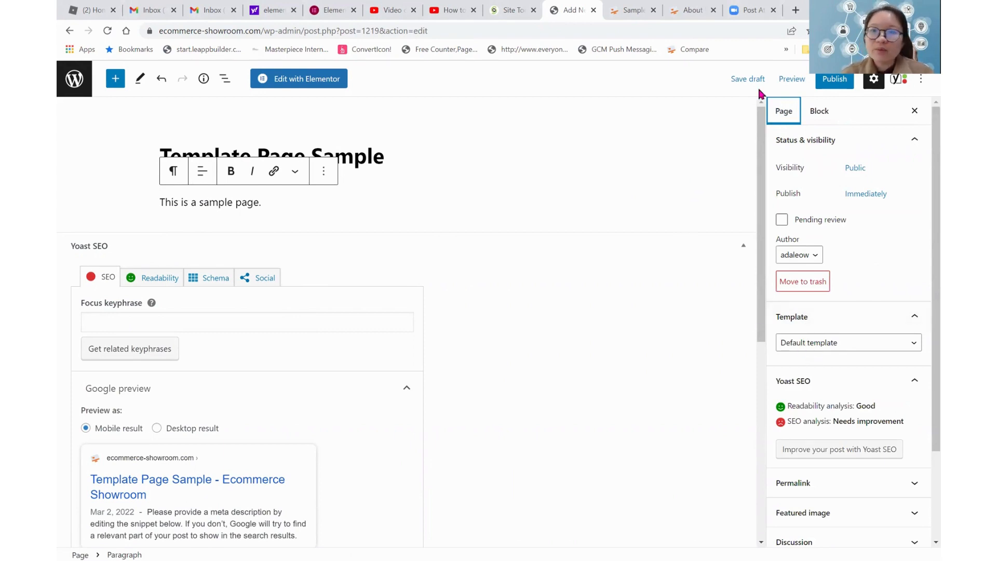
{"action": "left_click", "coordinate": [835, 80]}
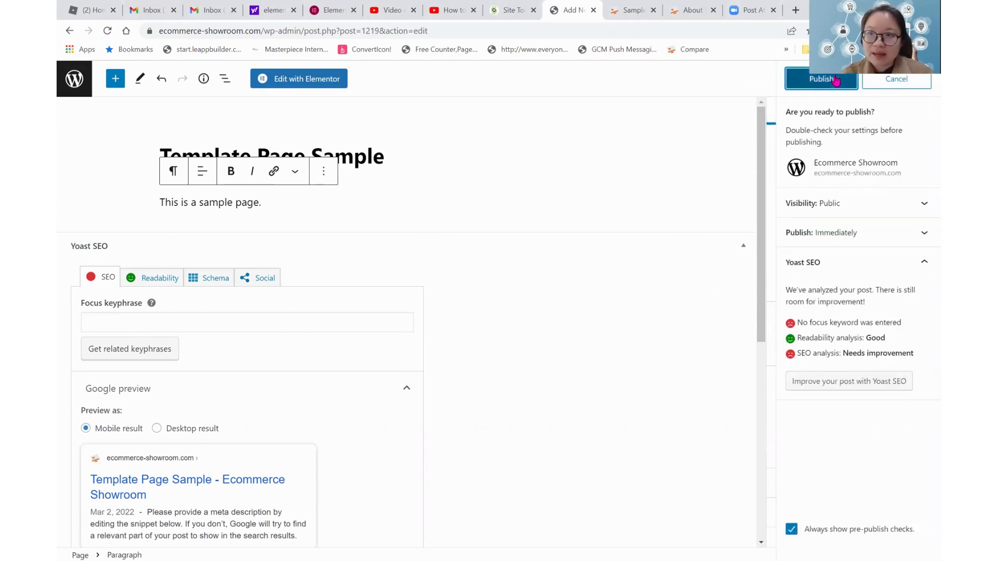
{"action": "left_click", "coordinate": [836, 80]}
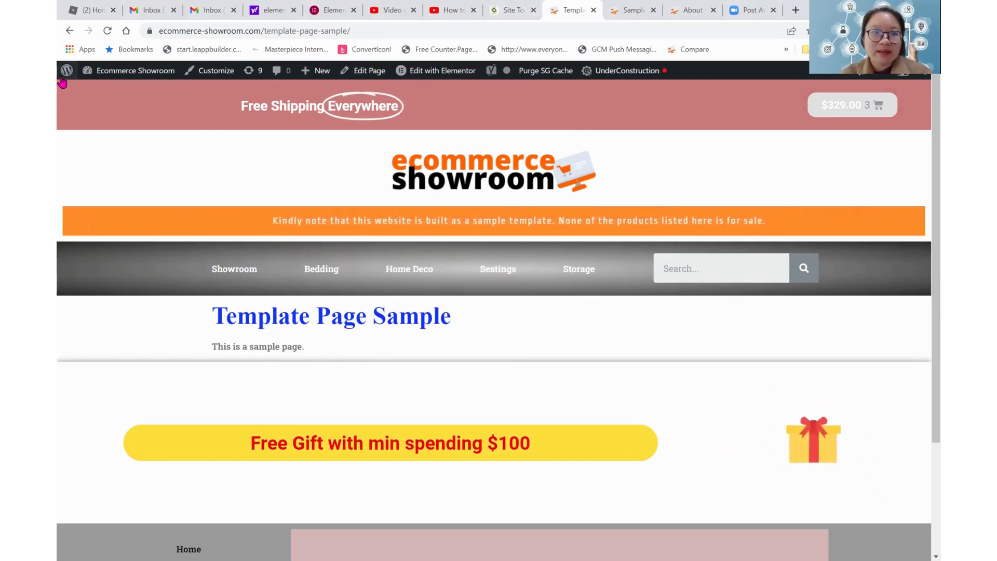
Step: Open the published page in the Elementor editor and select its "This is a sample page." text widget
{"action": "left_click", "coordinate": [70, 30]}
{"action": "left_click", "coordinate": [366, 71]}
{"action": "left_click", "coordinate": [311, 78]}
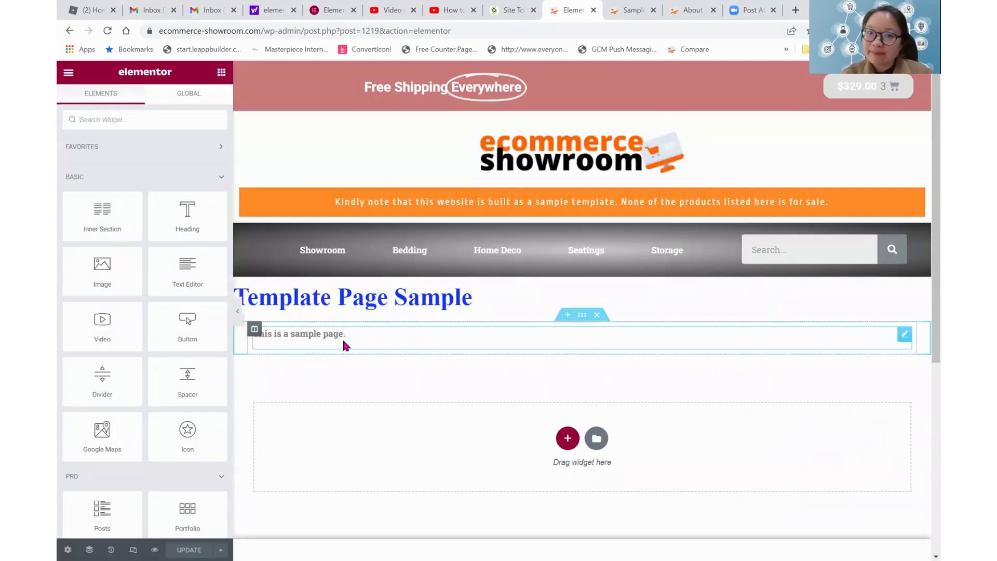
{"action": "left_click", "coordinate": [342, 337]}
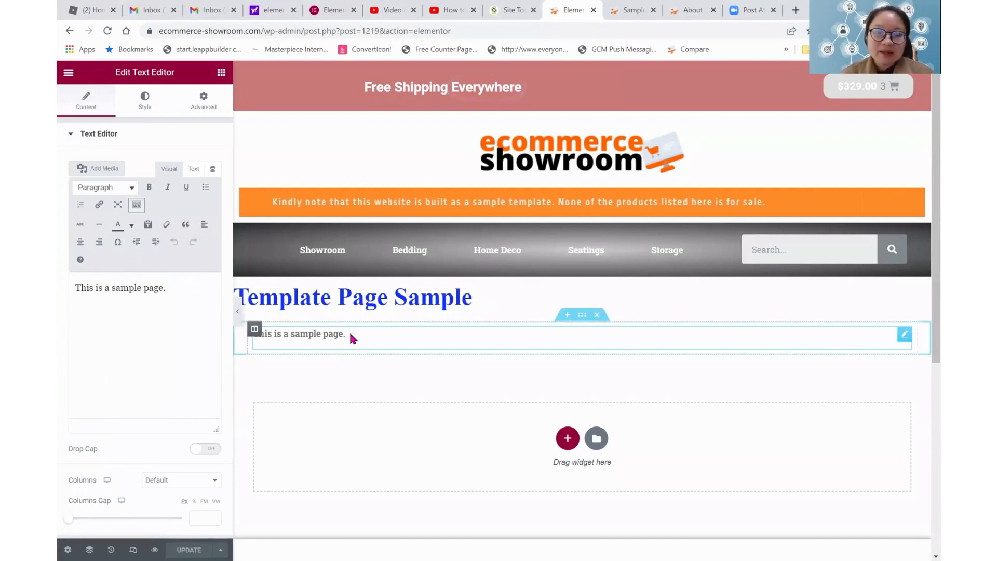
Step: Exit the Elementor editor to the WordPress dashboard
{"action": "left_click", "coordinate": [68, 72]}
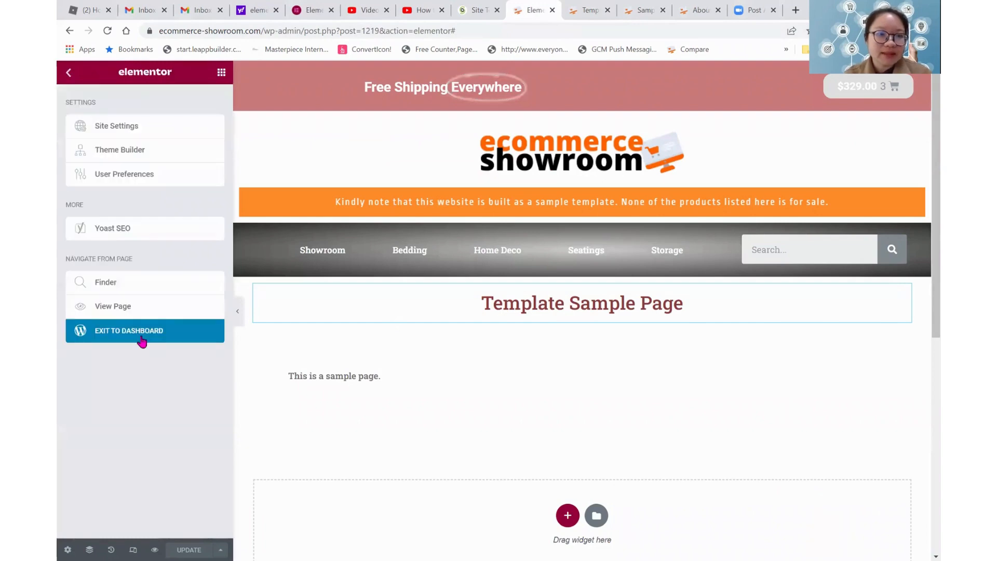
{"action": "left_click", "coordinate": [142, 336]}
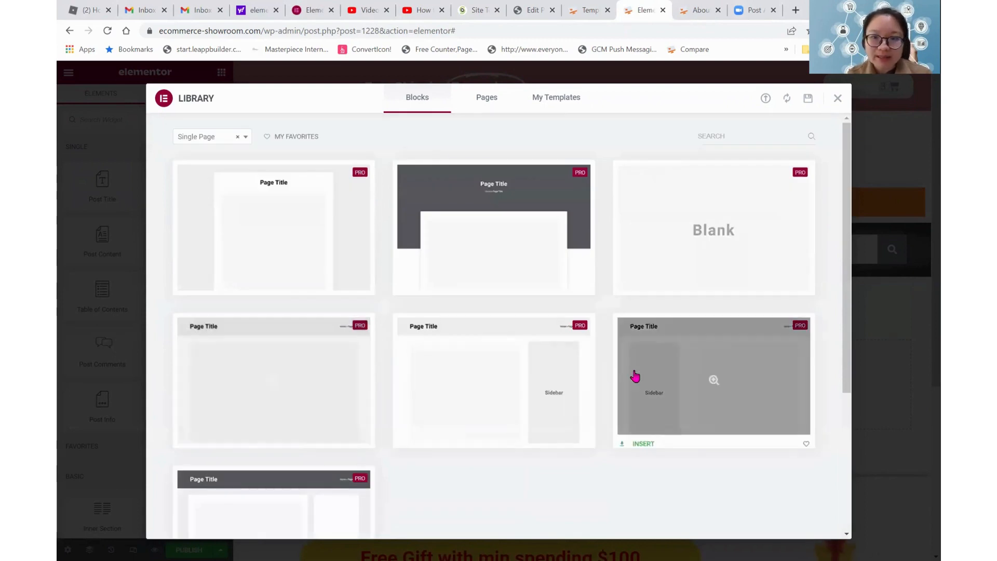
Step: Insert the Single Page block with a light page-title bar and a right-hand sidebar from the Elementor library
{"action": "scroll", "coordinate": [634, 374], "scroll_direction": "down", "scroll_amount": 3}
{"action": "scroll", "coordinate": [635, 375], "scroll_direction": "up", "scroll_amount": 3}
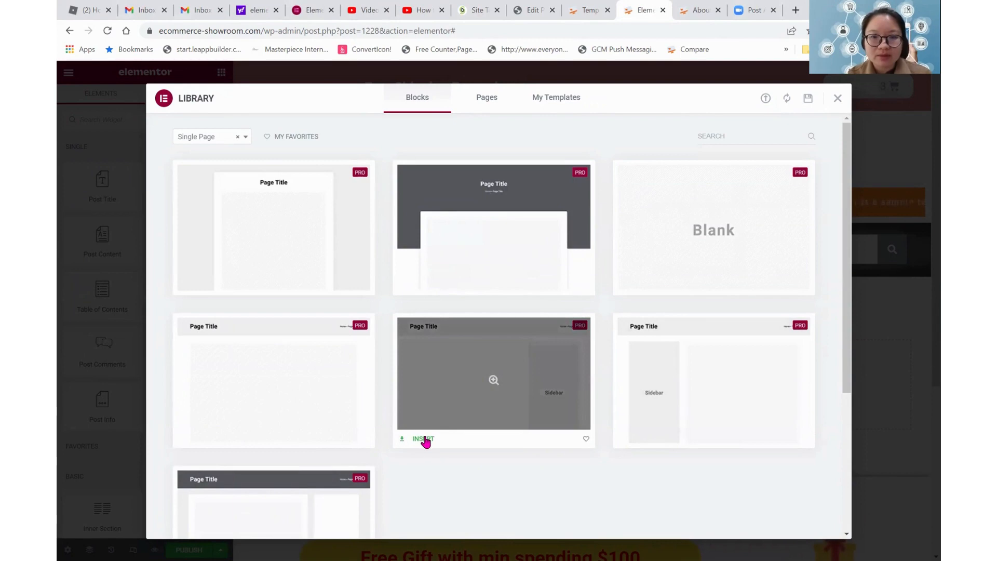
{"action": "left_click", "coordinate": [423, 439]}
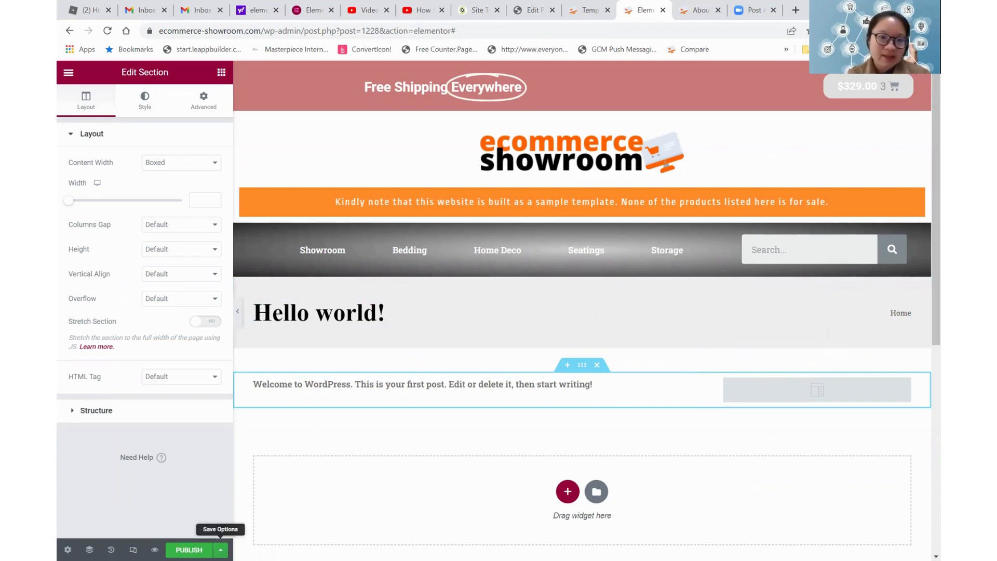
Step: Set the template's display condition to include only the page Template Page Sample, and save it
{"action": "left_click", "coordinate": [221, 550]}
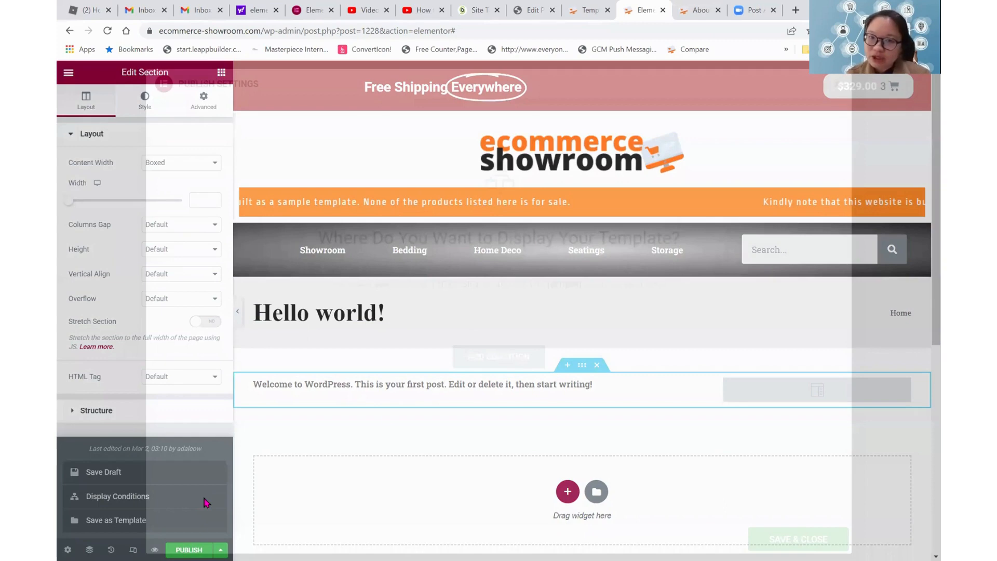
{"action": "left_click", "coordinate": [206, 502]}
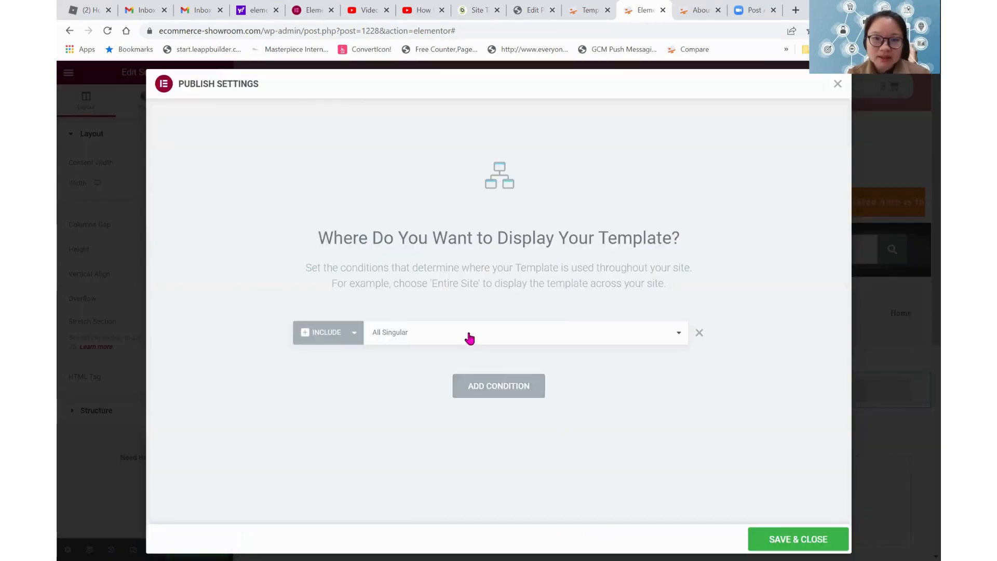
{"action": "left_click", "coordinate": [431, 333]}
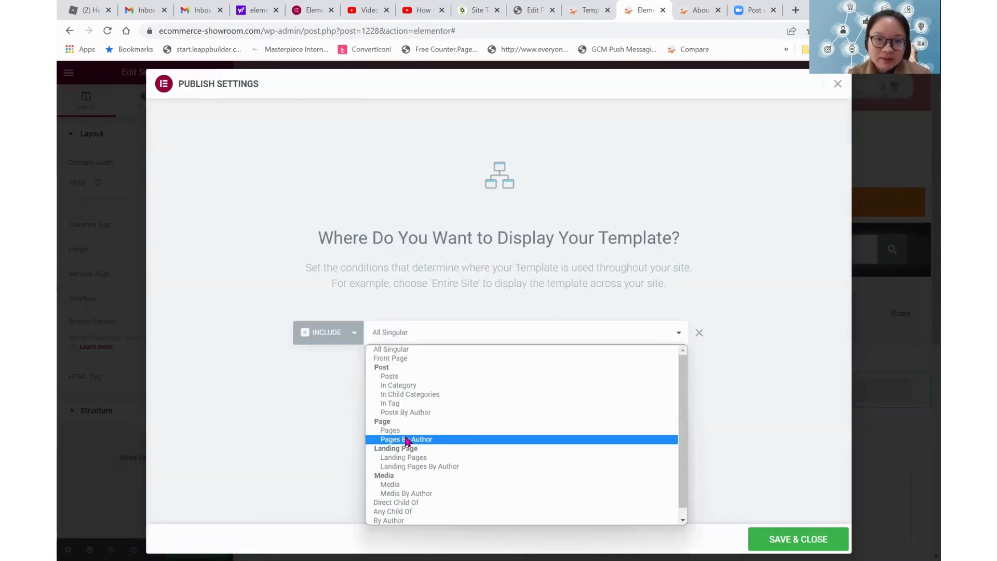
{"action": "left_click", "coordinate": [407, 439]}
{"action": "left_click", "coordinate": [414, 332]}
{"action": "left_click", "coordinate": [390, 430]}
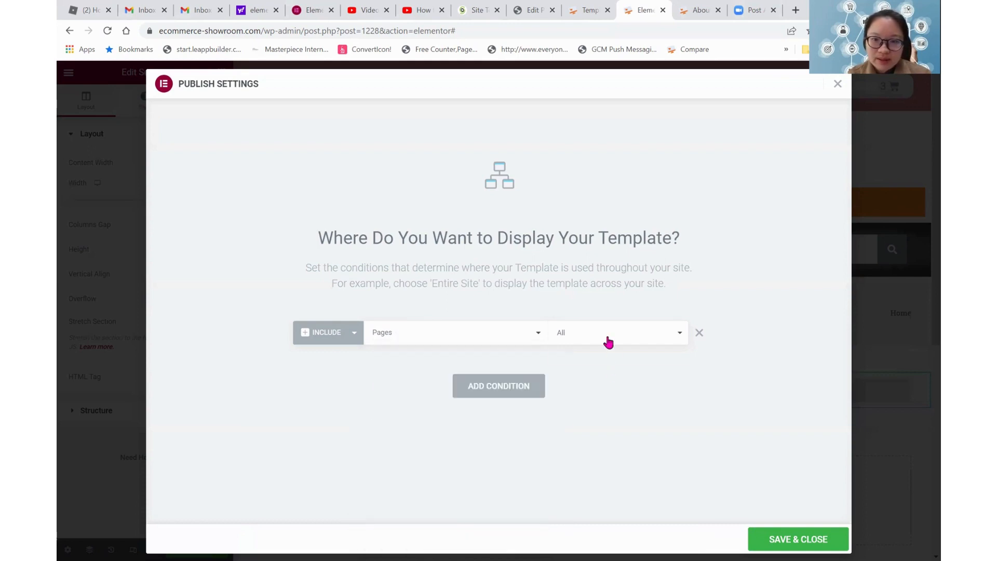
{"action": "left_click", "coordinate": [608, 339]}
{"action": "type", "text": "template"}
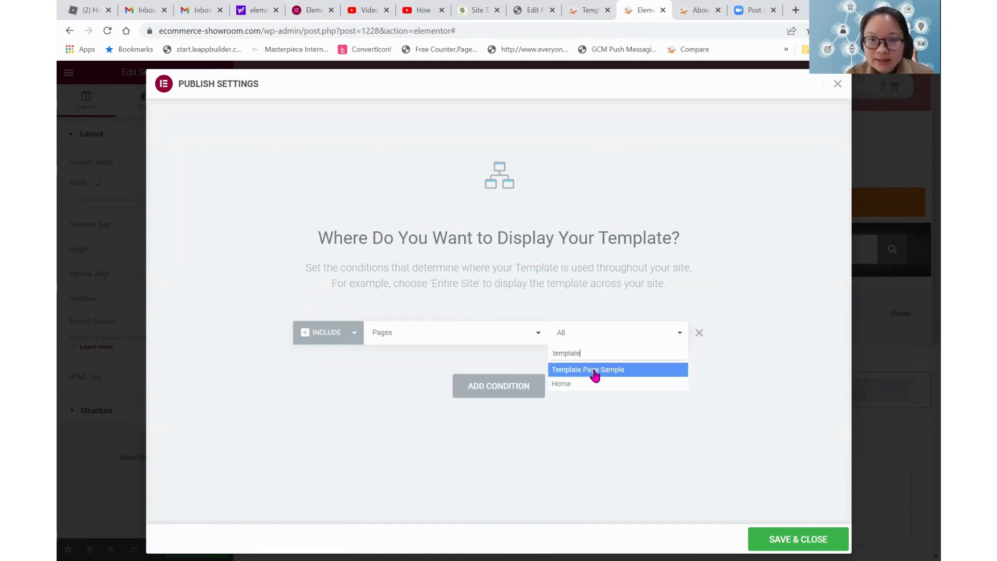
{"action": "left_click", "coordinate": [594, 370]}
{"action": "left_click", "coordinate": [805, 539]}
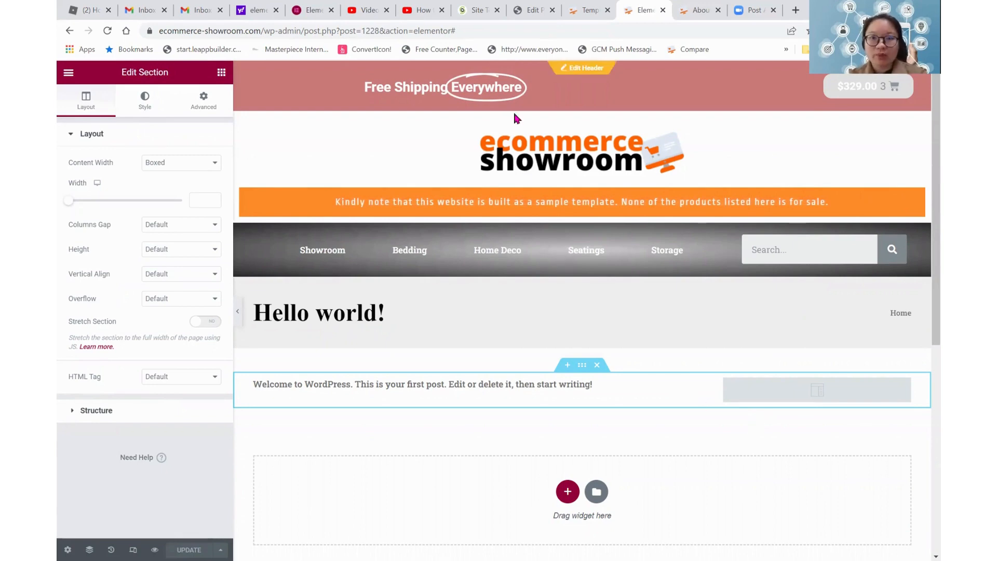
Step: Return to the Template Page Sample editor, set the page's template to Default template, and update the page
{"action": "left_click", "coordinate": [527, 31]}
{"action": "left_click", "coordinate": [535, 7]}
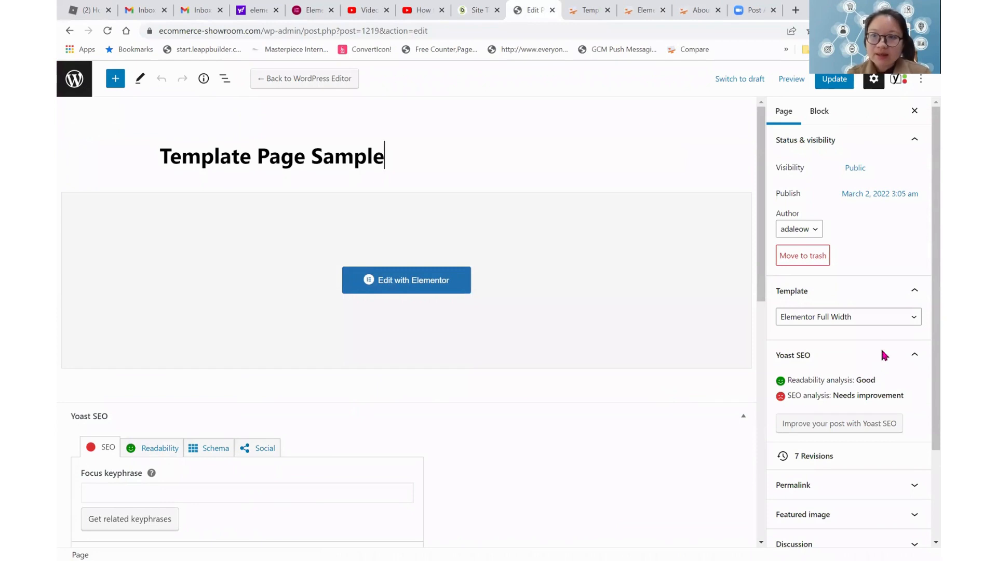
{"action": "left_click", "coordinate": [861, 319]}
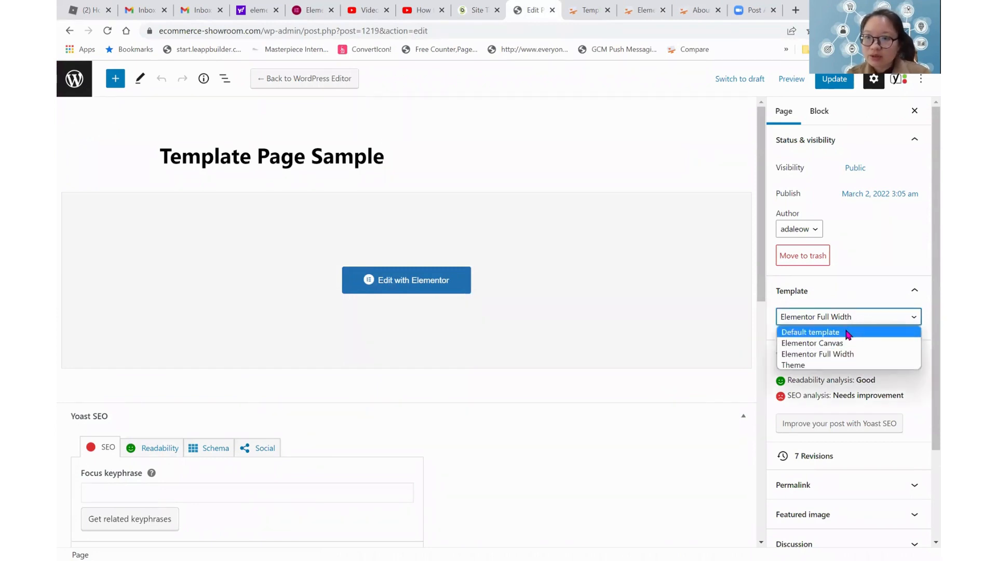
{"action": "left_click", "coordinate": [845, 332]}
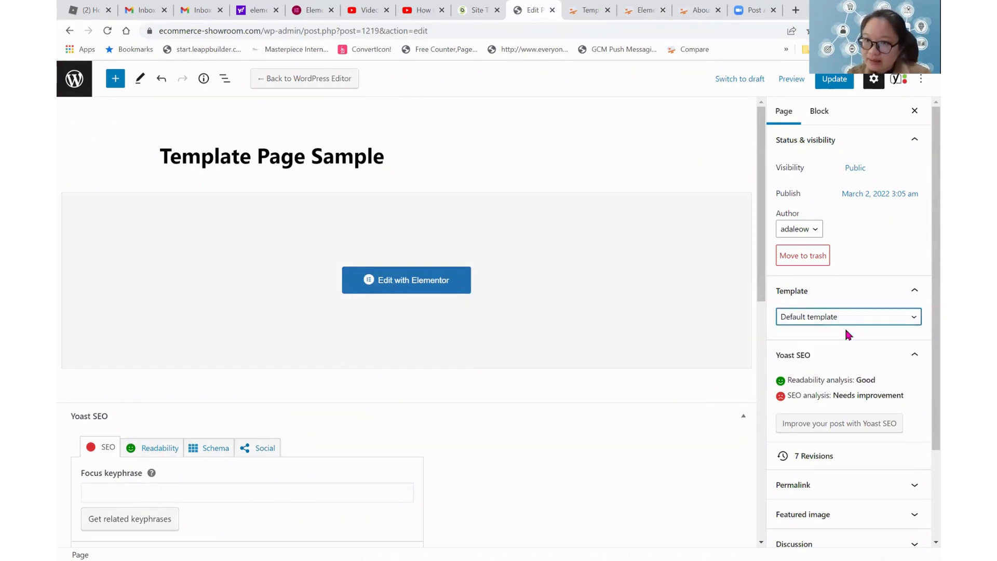
{"action": "left_click", "coordinate": [587, 7]}
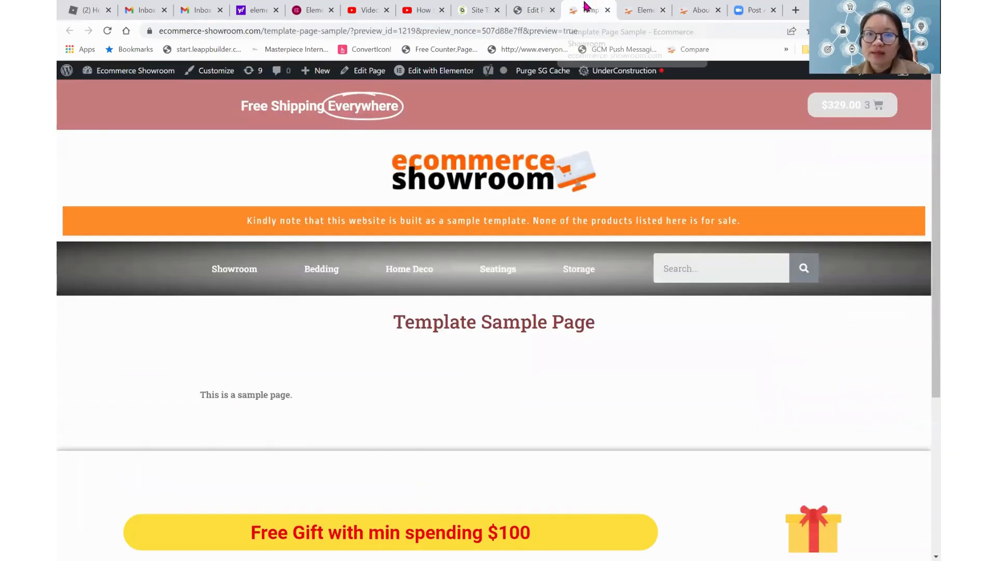
{"action": "left_click", "coordinate": [641, 9]}
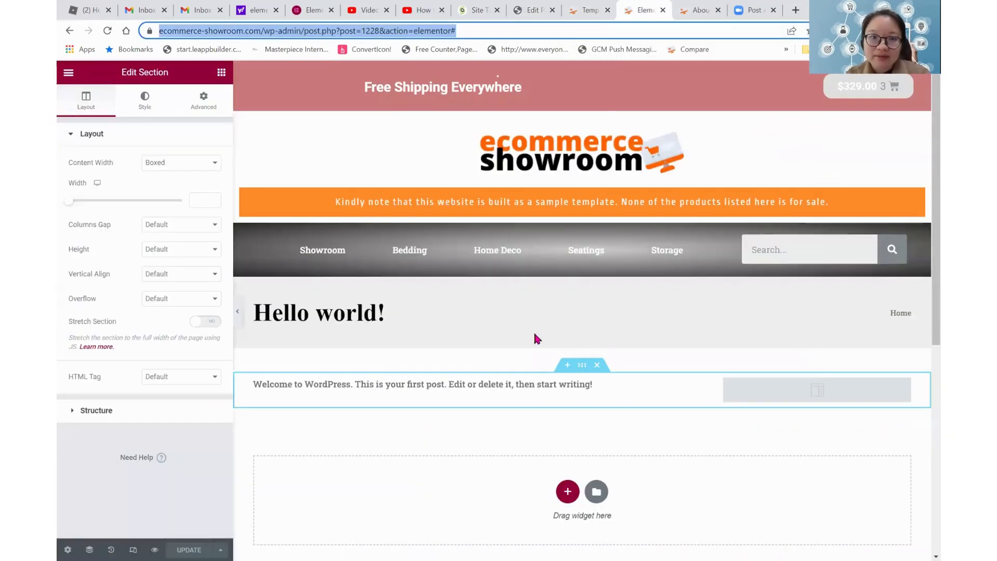
{"action": "left_click", "coordinate": [519, 9]}
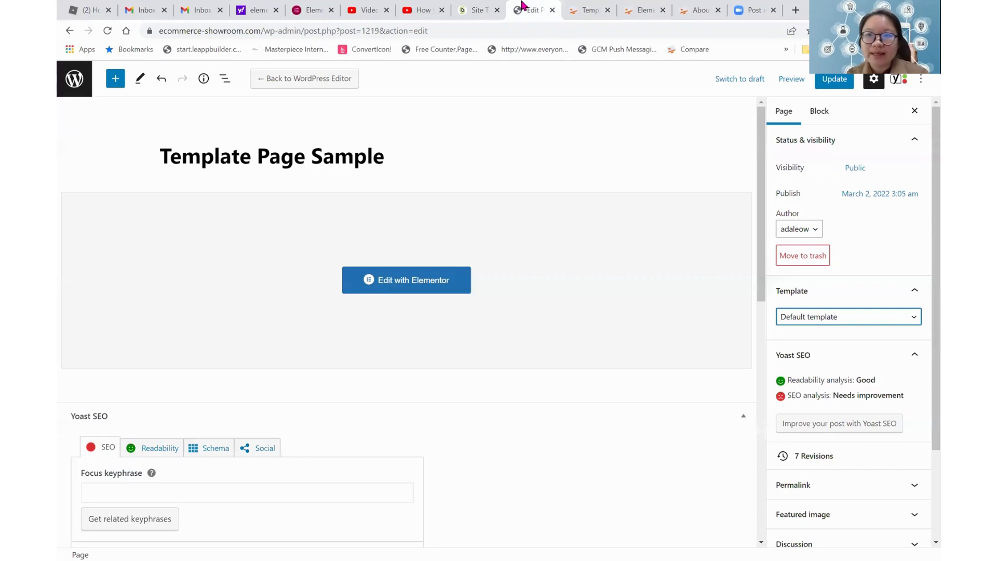
{"action": "left_click", "coordinate": [823, 80]}
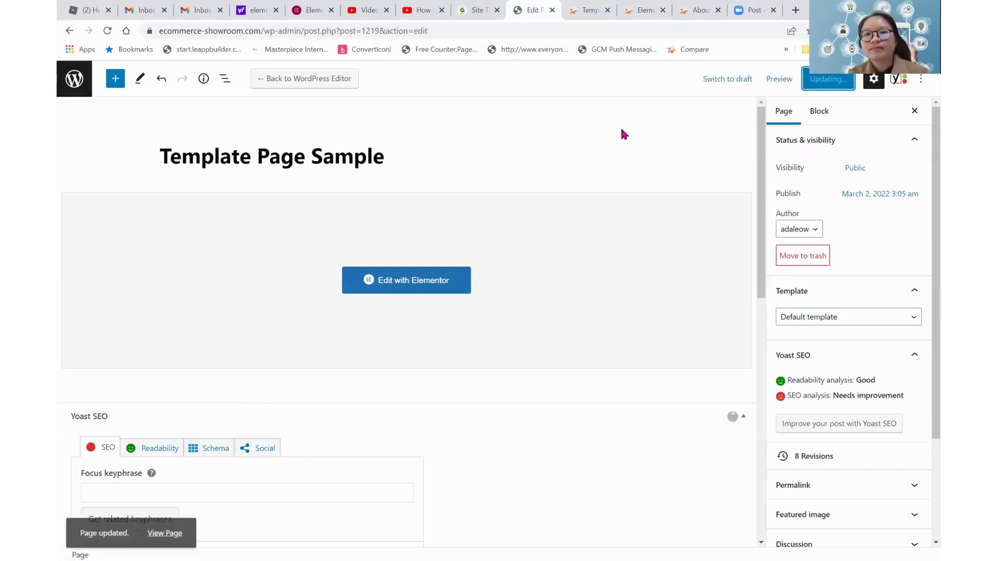
Step: Preview the updated page in a new tab, check its layout, and return to the page editor
{"action": "left_click", "coordinate": [777, 80]}
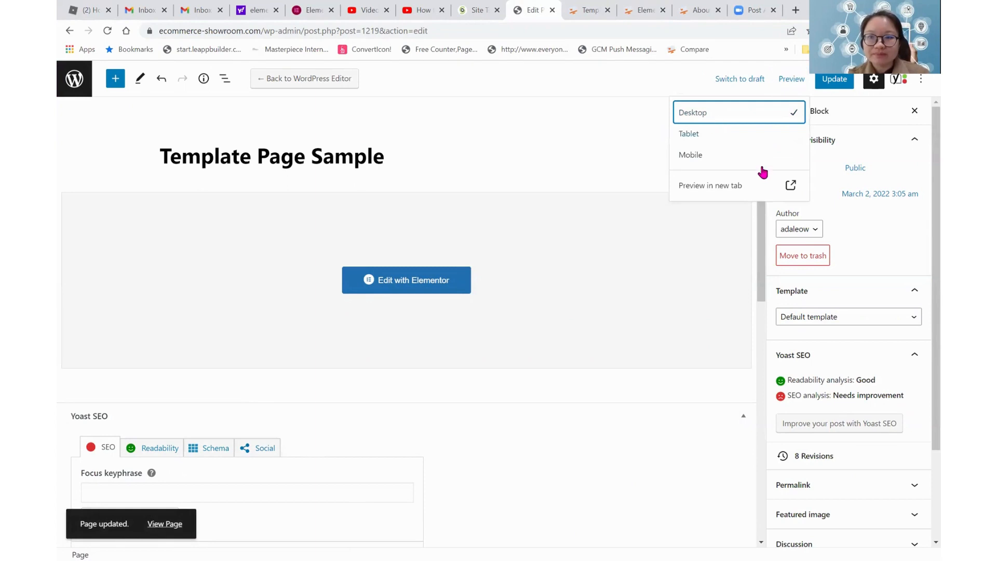
{"action": "left_click", "coordinate": [790, 188]}
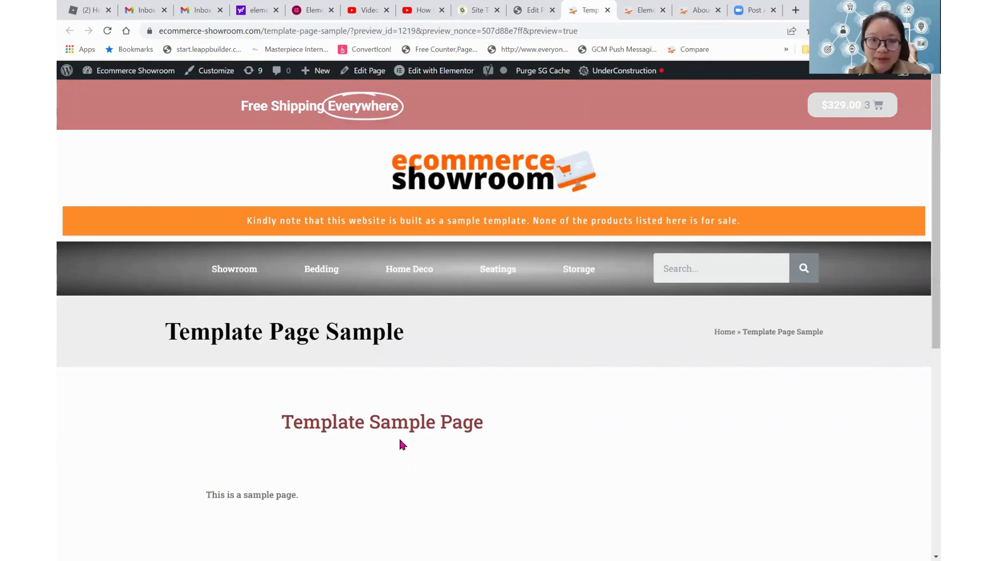
{"action": "scroll", "coordinate": [400, 442], "scroll_direction": "down", "scroll_amount": 3}
{"action": "scroll", "coordinate": [358, 357], "scroll_direction": "up", "scroll_amount": 3}
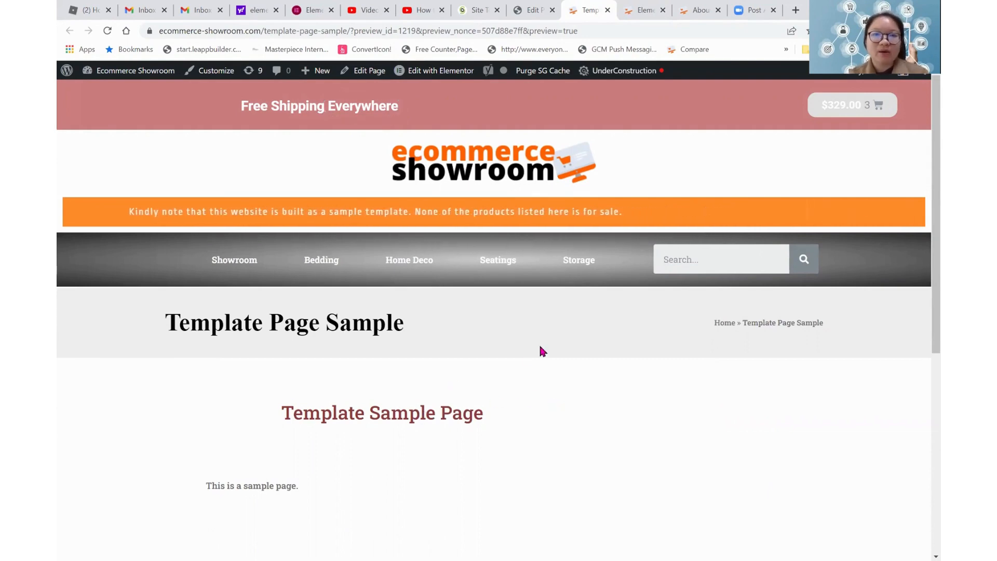
{"action": "left_click", "coordinate": [533, 10]}
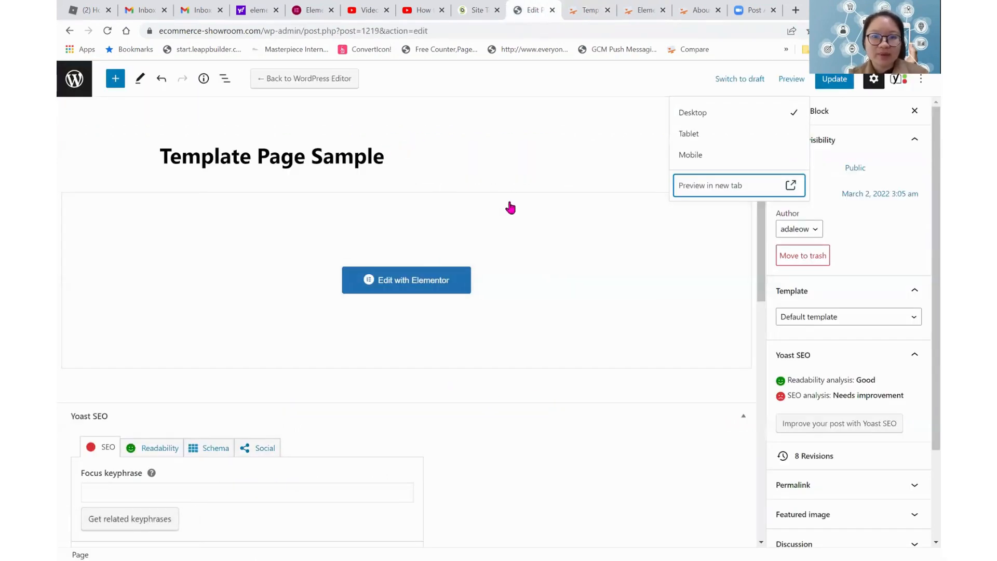
Step: Open the page in Elementor, delete the section containing the Template Sample Page heading, and update the page
{"action": "left_click", "coordinate": [412, 281]}
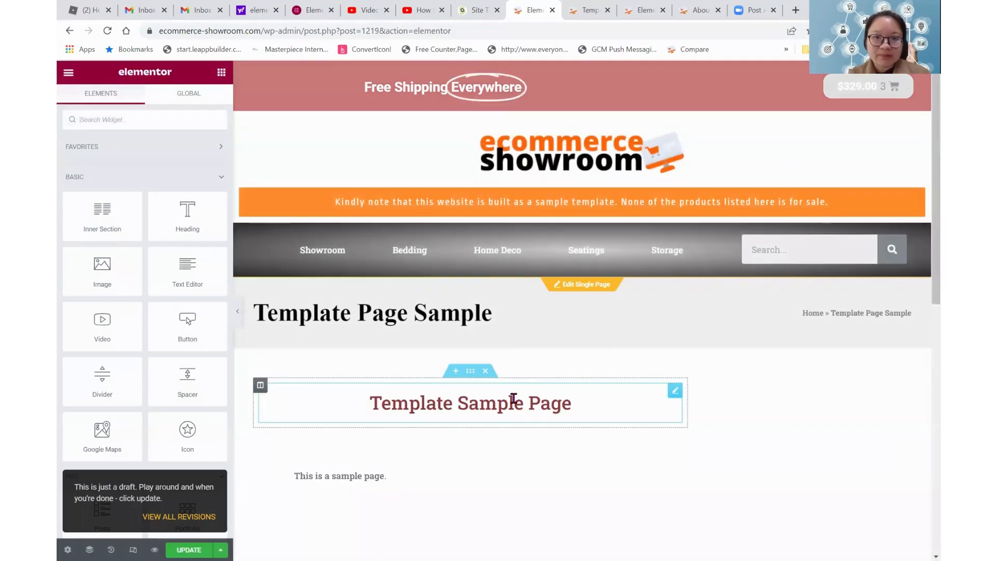
{"action": "left_click", "coordinate": [484, 375]}
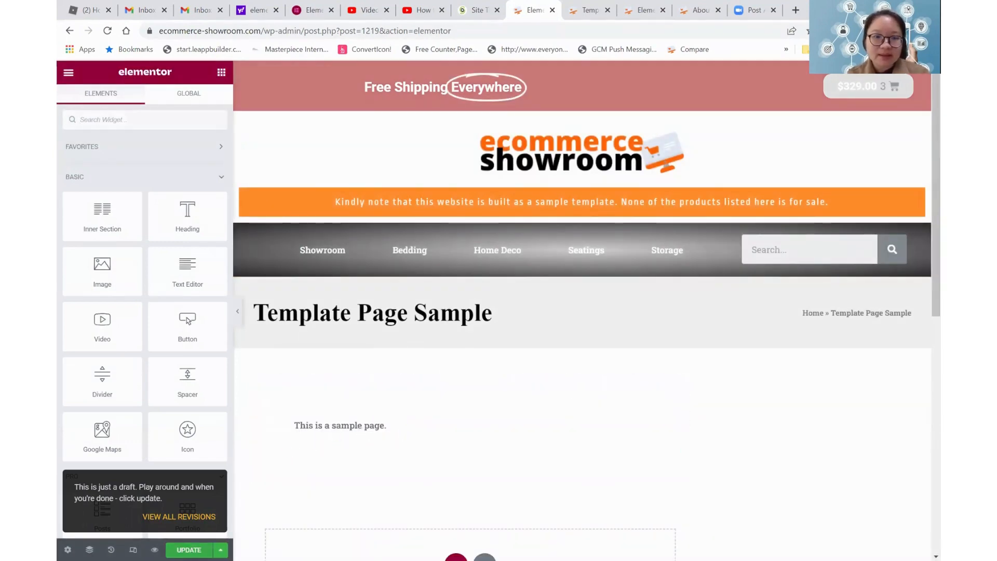
{"action": "left_click", "coordinate": [188, 549]}
Step: Reload the page preview to check the layout without the duplicate heading, and return to the Elementor editor
{"action": "left_click", "coordinate": [585, 7]}
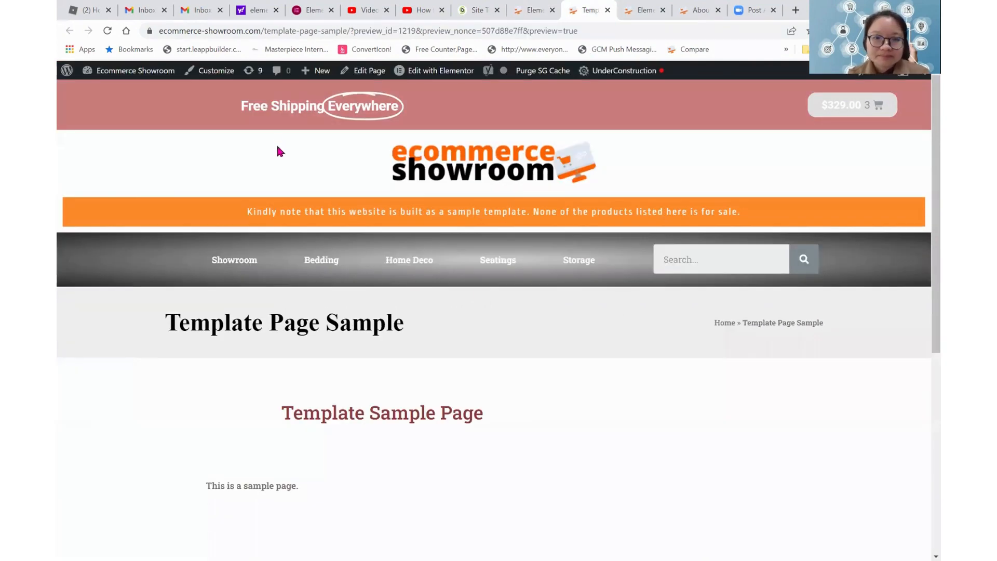
{"action": "left_click", "coordinate": [108, 31]}
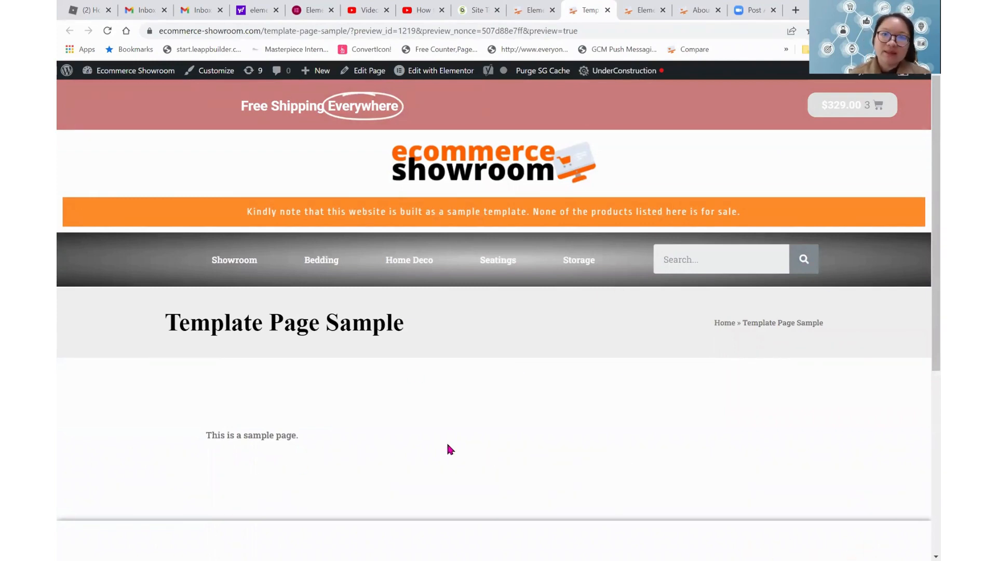
{"action": "left_click", "coordinate": [533, 9]}
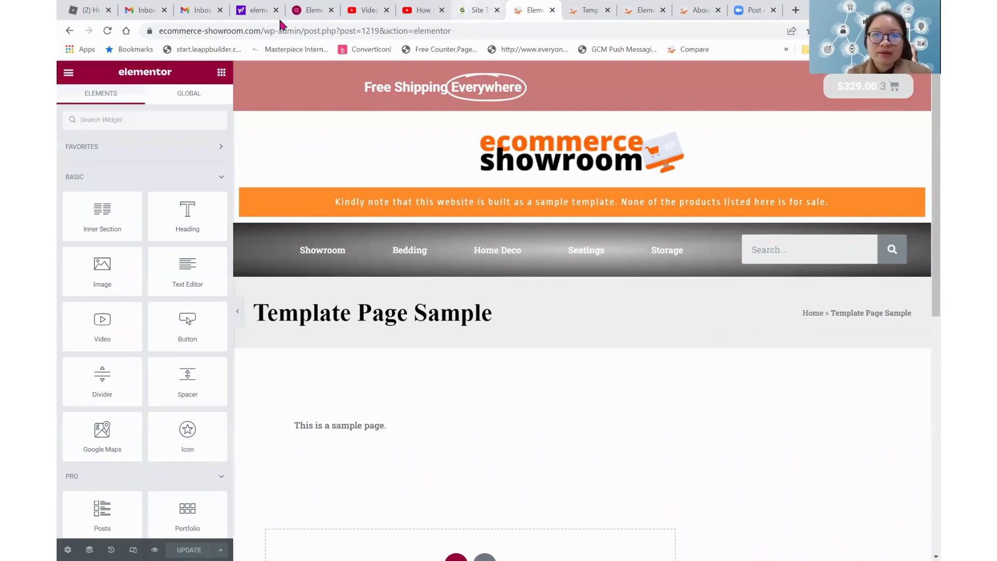
Step: Exit Elementor to the WordPress page editor and set the page's template to Theme
{"action": "left_click", "coordinate": [68, 72]}
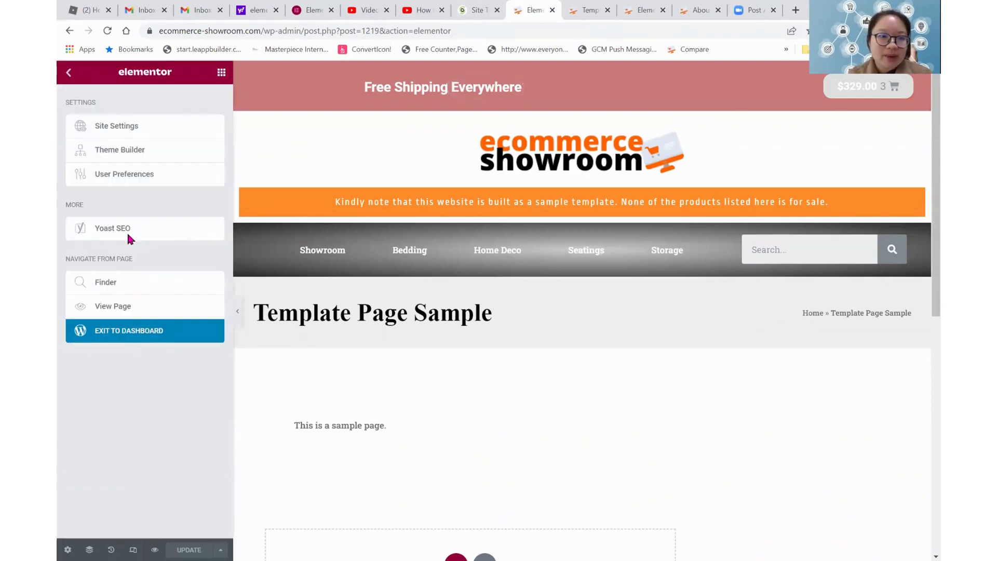
{"action": "left_click", "coordinate": [133, 335]}
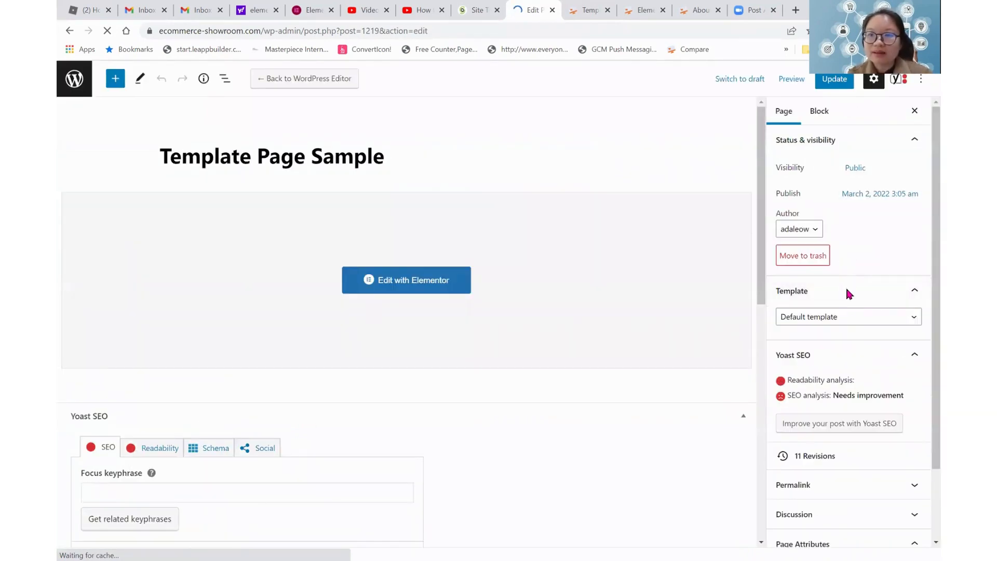
{"action": "left_click", "coordinate": [847, 317]}
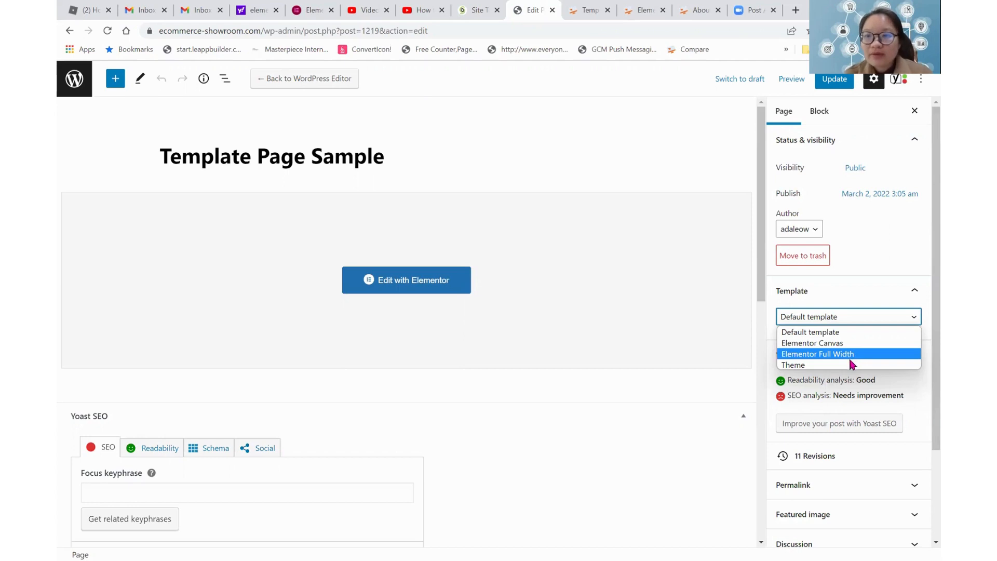
{"action": "left_click", "coordinate": [847, 365]}
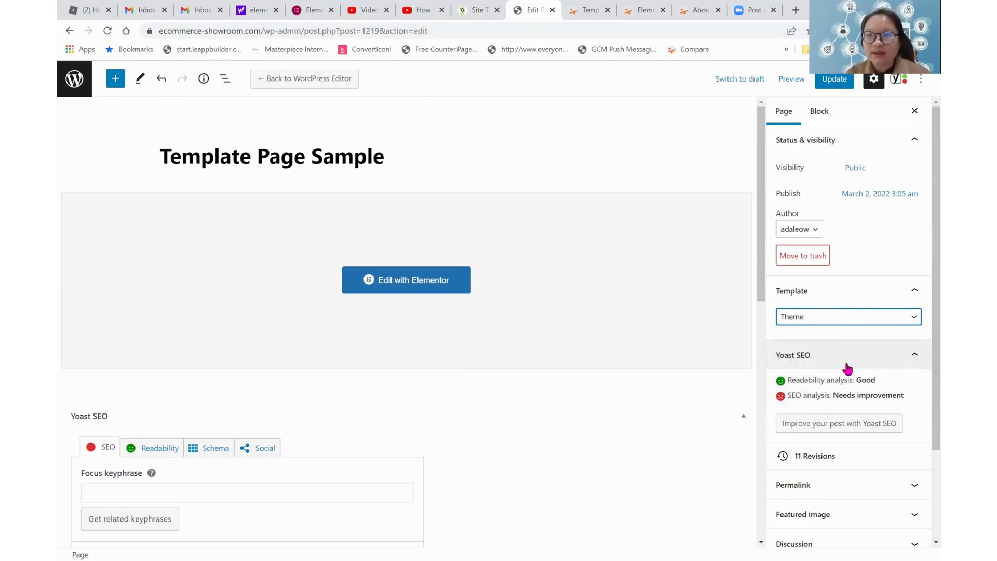